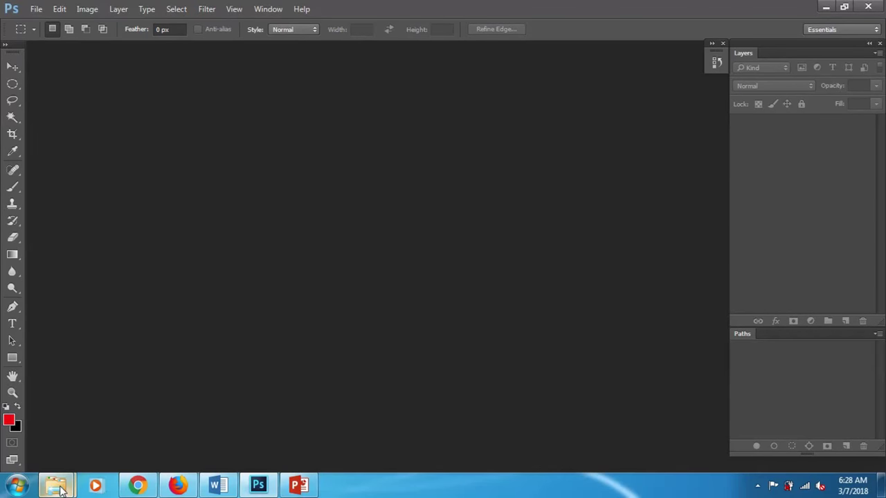
Drag 027-WarmShaker.jpg from the Image Original folder in Explorer into Photoshop to open it.
mouse_move(56, 486)
click(223, 423)
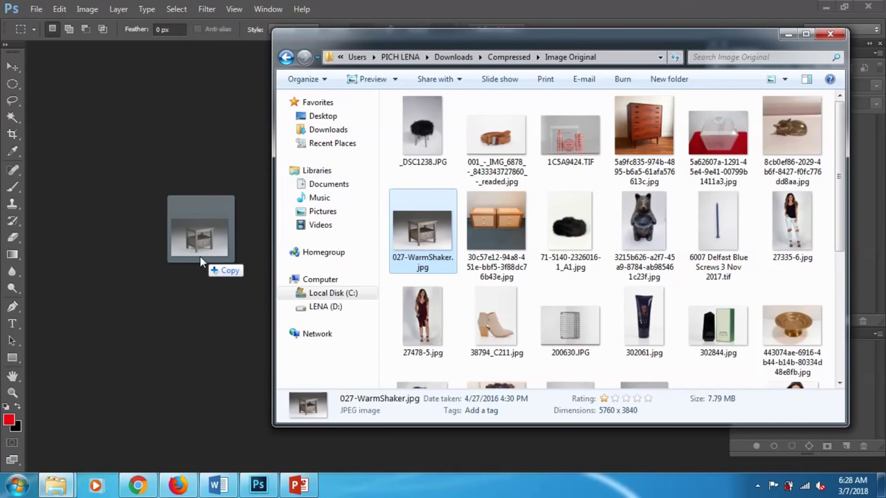
drag(420, 232, 230, 233)
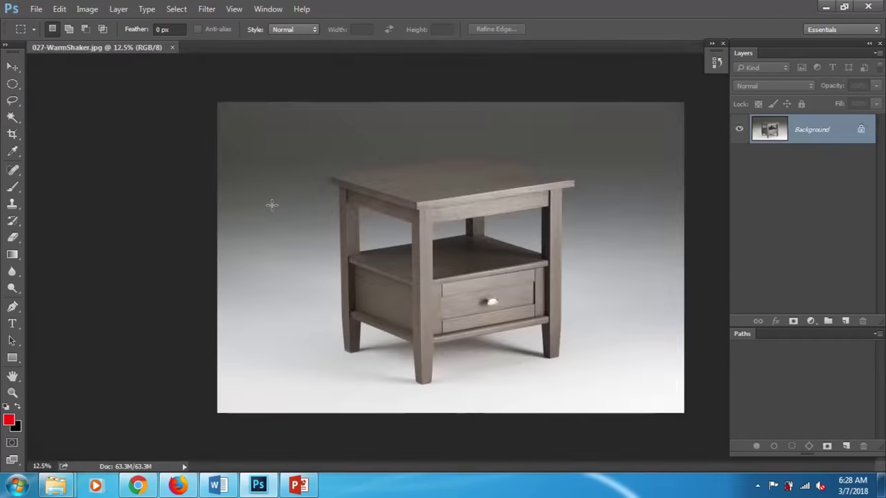
Switch to Full Screen Mode with Menu Bar and zoom in on the table.
key(f)
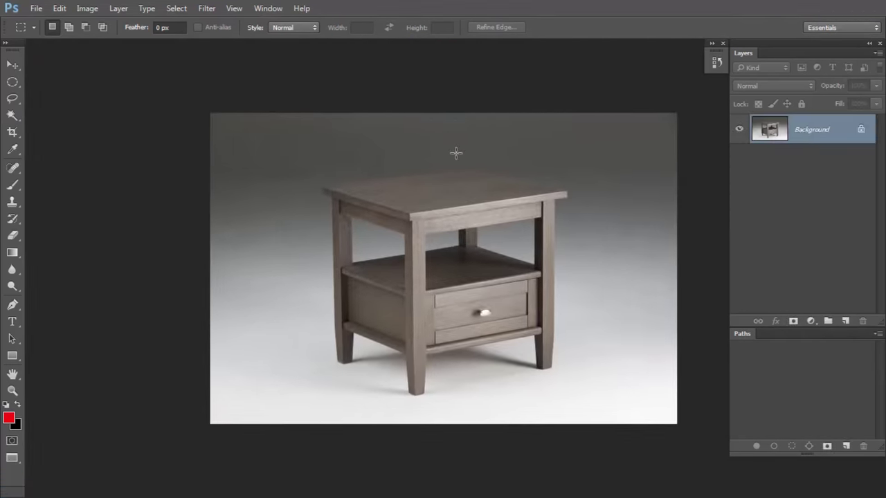
click(342, 263)
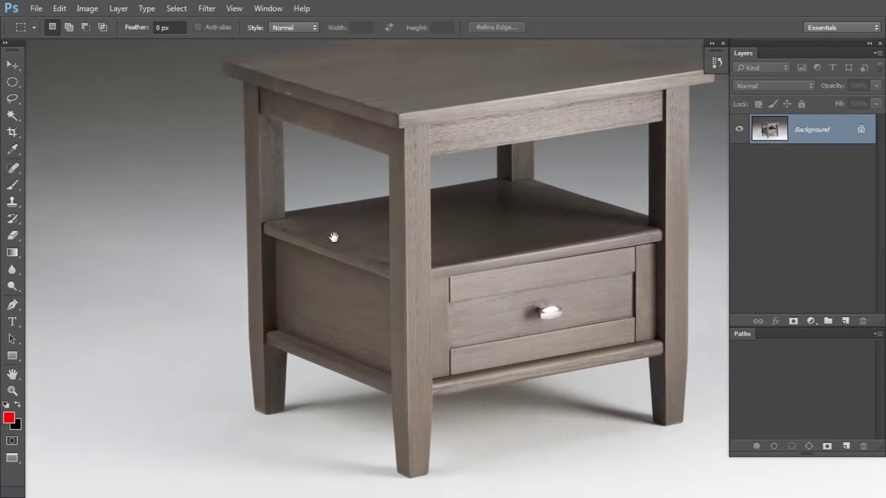
mouse_move(350, 224)
mouse_down()
mouse_move(292, 243)
mouse_move(277, 221)
mouse_up()
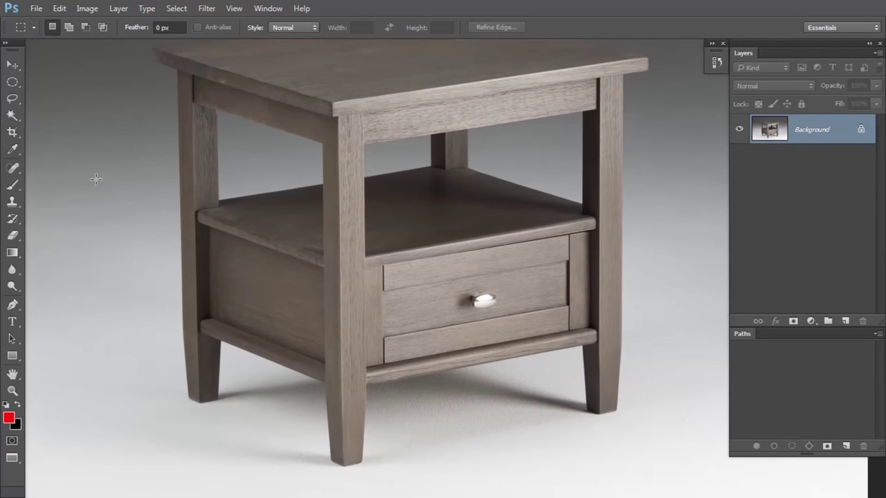
Choose the standard Pen Tool from the pen tool group.
click(12, 307)
right_click(13, 305)
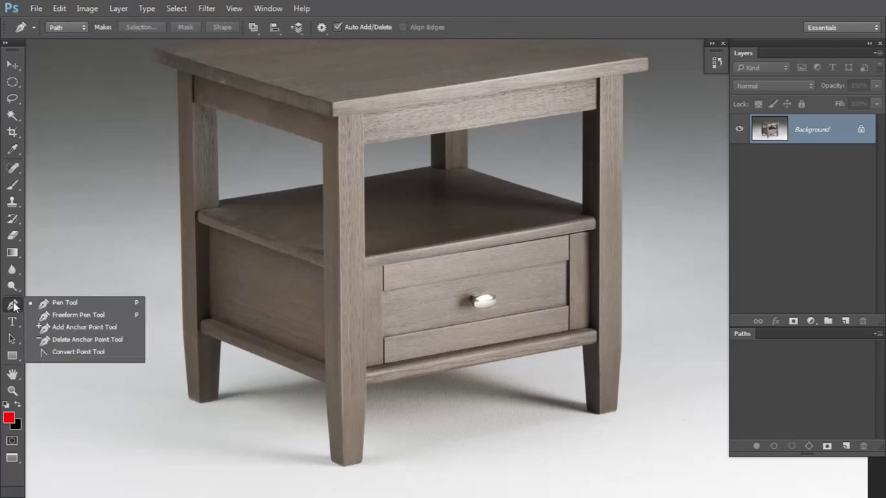
click(49, 303)
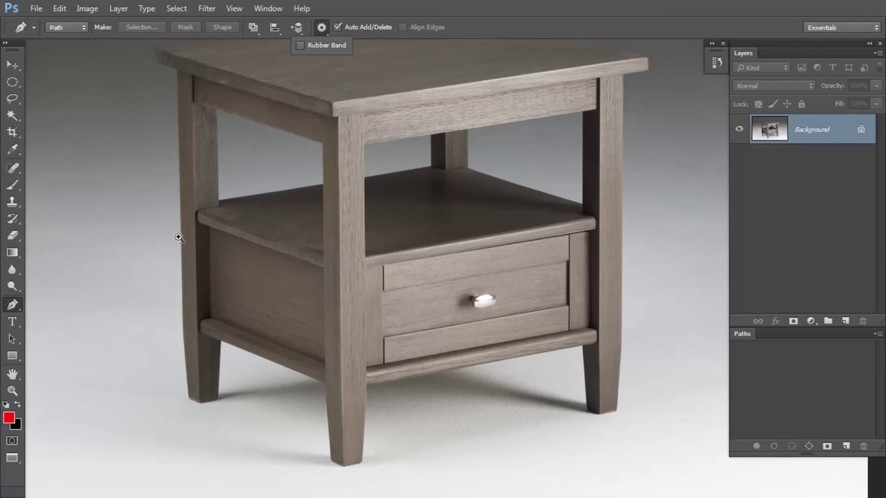
scroll(179, 237, up, 2)
scroll(198, 208, down, 3)
scroll(228, 159, up, 2)
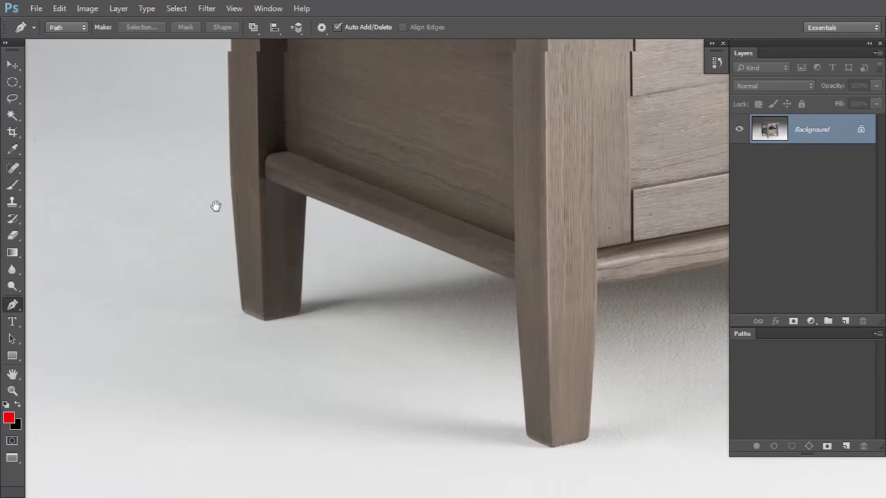
scroll(216, 206, up, 1)
Trace the left leg's outer edge with Pen anchors from its bottom upward.
click(233, 191)
drag(233, 118, 238, 253)
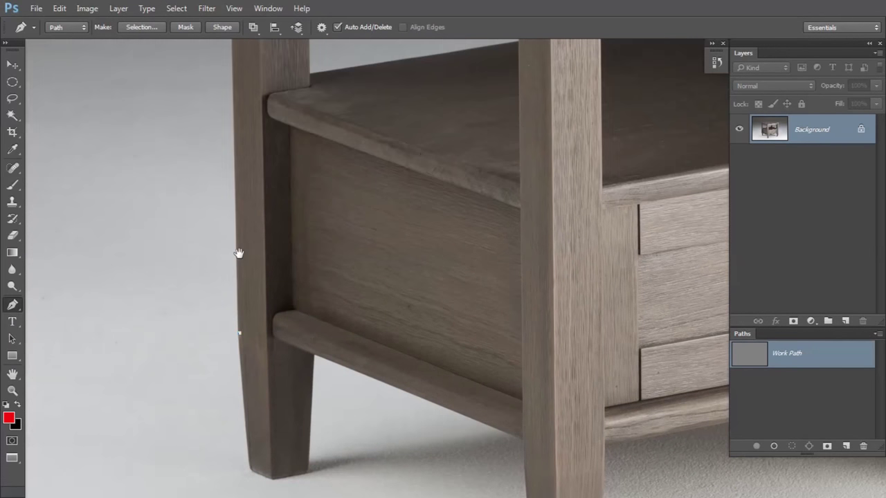
click(236, 151)
drag(232, 105, 234, 136)
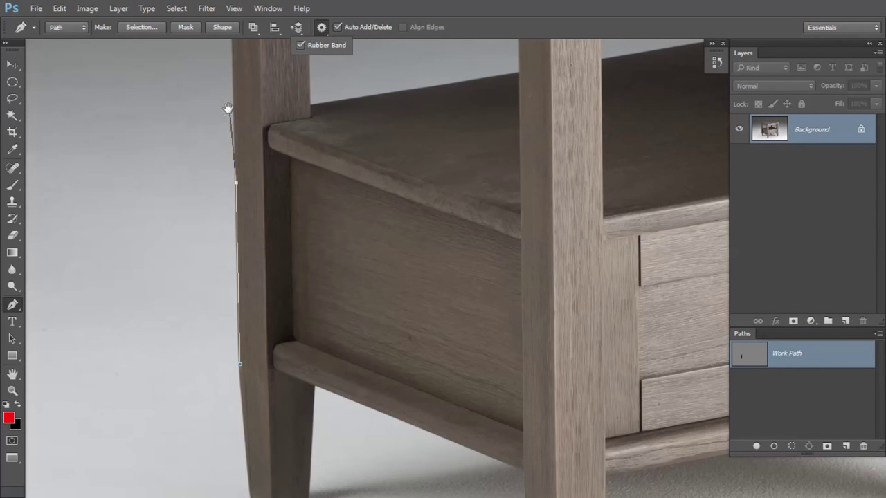
drag(232, 84, 244, 247)
click(247, 120)
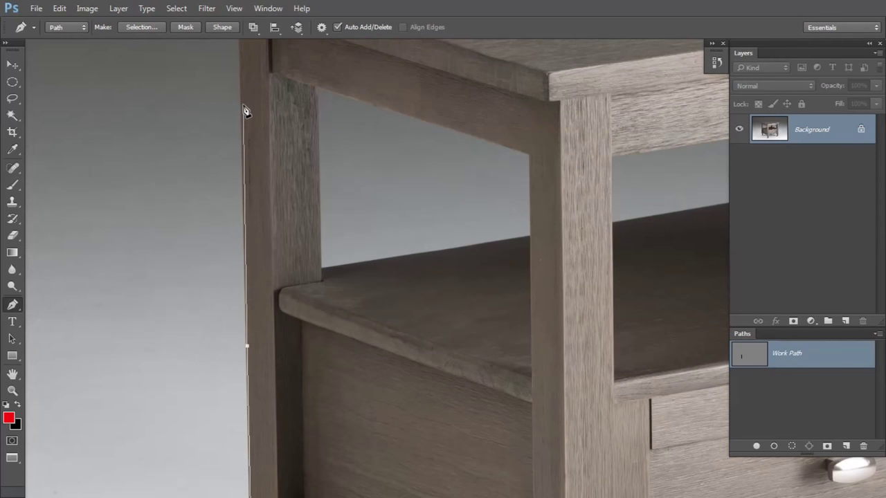
click(243, 103)
scroll(245, 257, up, 5)
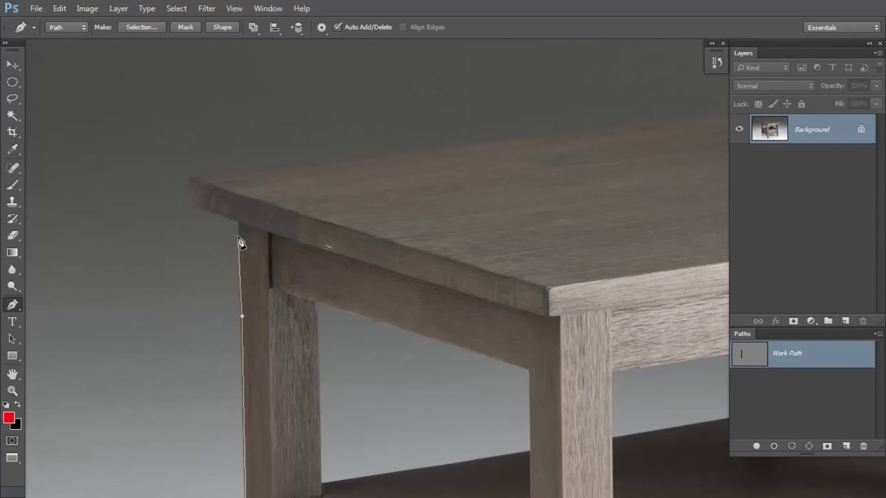
Anchor the path under and around the tabletop's front-left corner.
ctrl+click(203, 209)
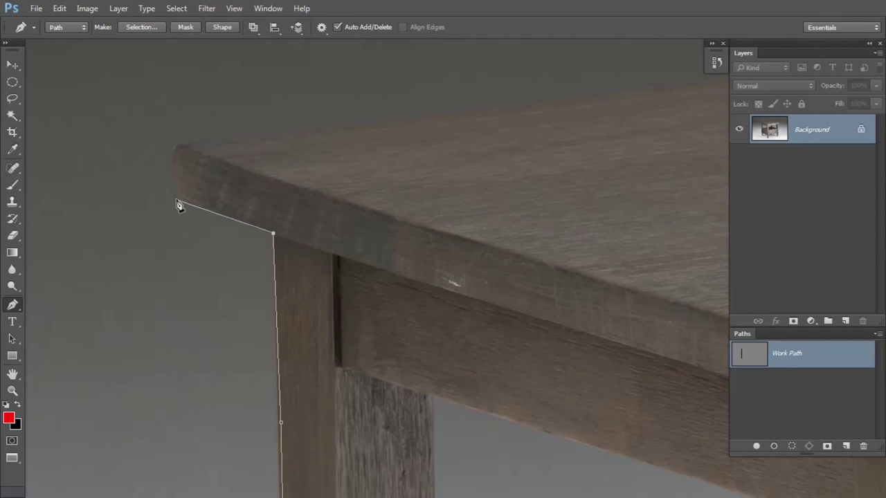
click(177, 199)
click(175, 150)
scroll(208, 172, up, 3)
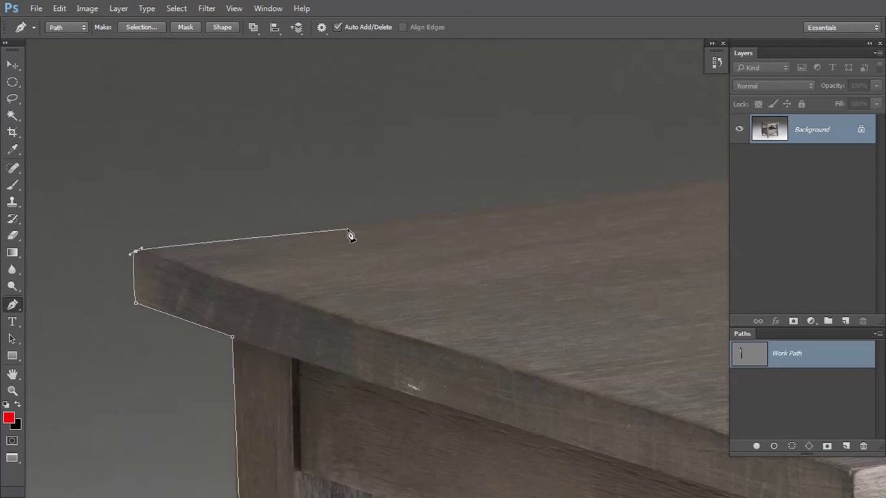
Extend the path along the tabletop's back edge to its right corner.
drag(595, 226, 170, 235)
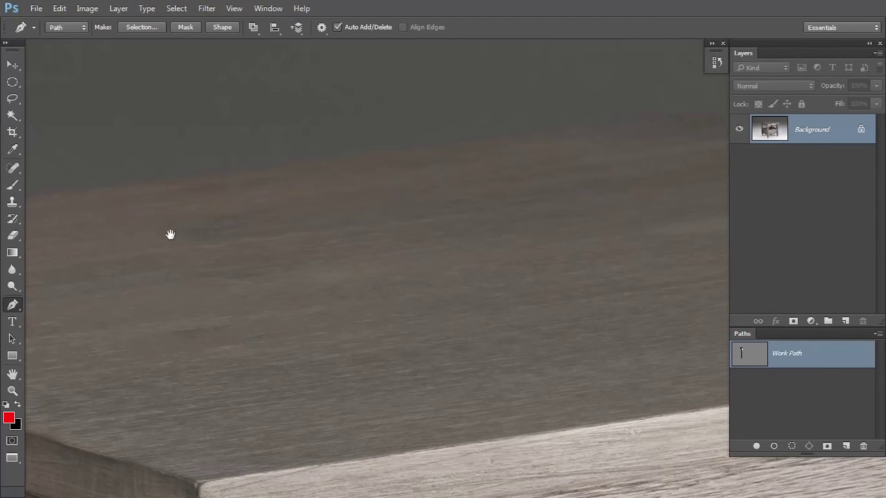
click(540, 134)
drag(408, 176, 166, 200)
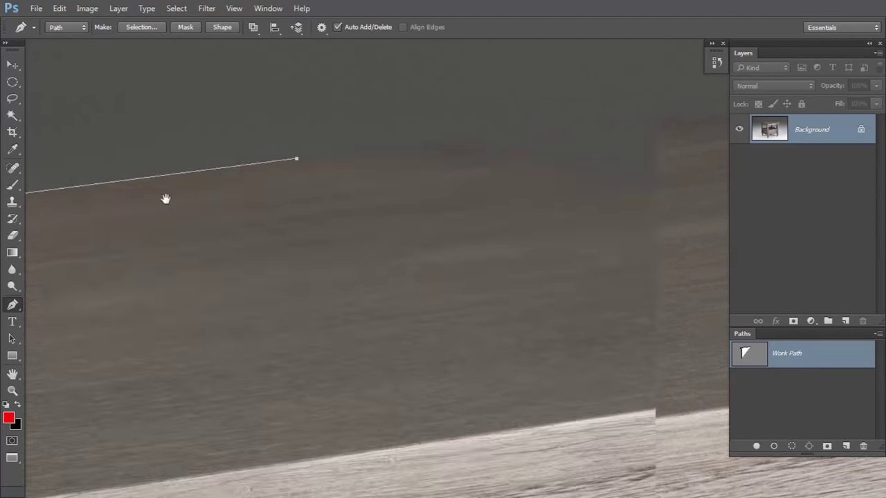
drag(536, 157, 346, 190)
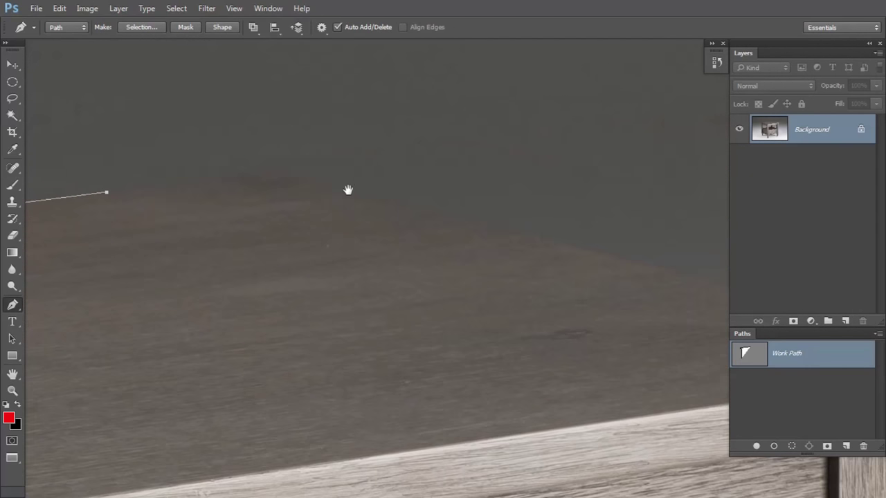
click(260, 171)
drag(706, 331, 144, 115)
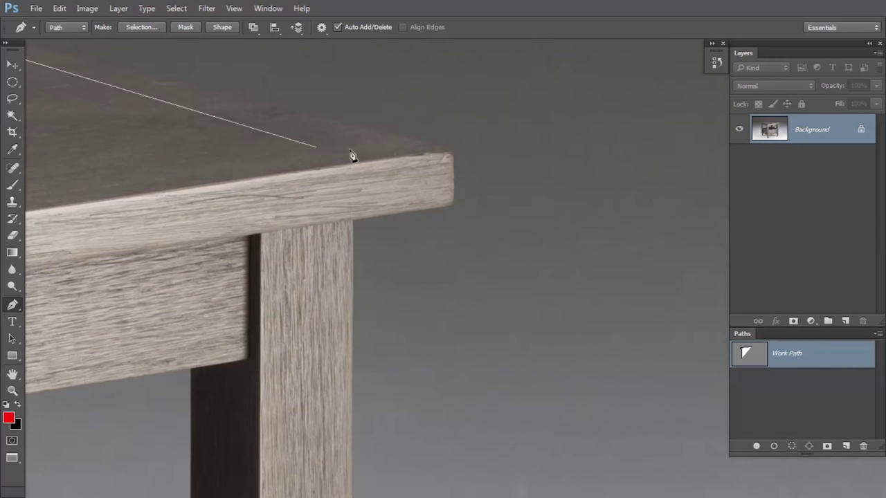
click(408, 138)
click(449, 155)
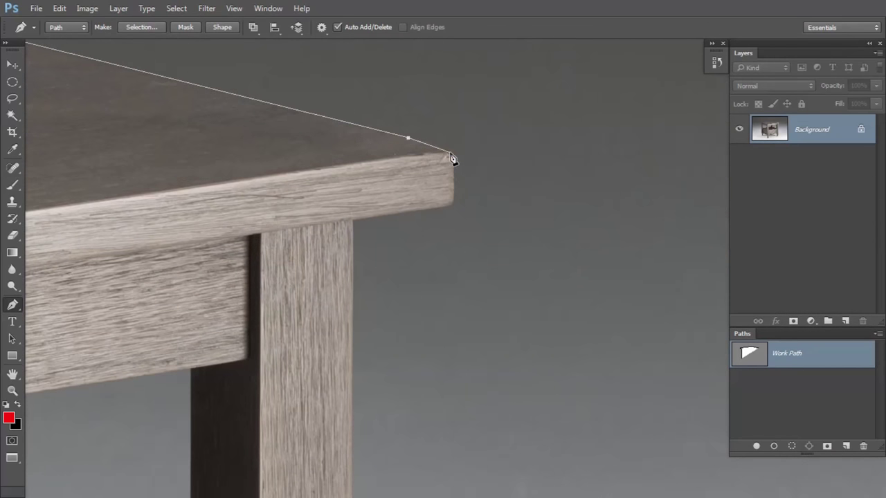
Run the path down the top's right side and the right leg to its foot.
click(456, 156)
drag(441, 216, 418, 222)
drag(346, 316, 320, 94)
drag(318, 352, 333, 119)
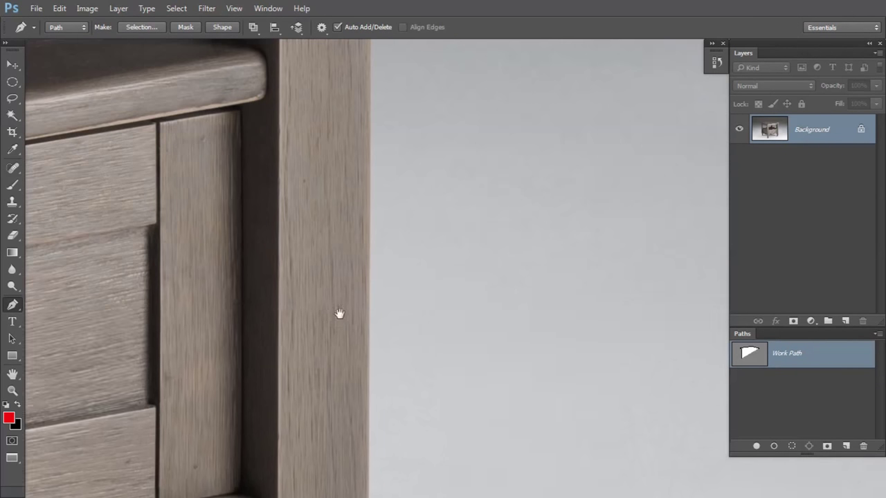
mouse_move(339, 313)
mouse_down()
mouse_move(364, 272)
mouse_move(366, 47)
mouse_up()
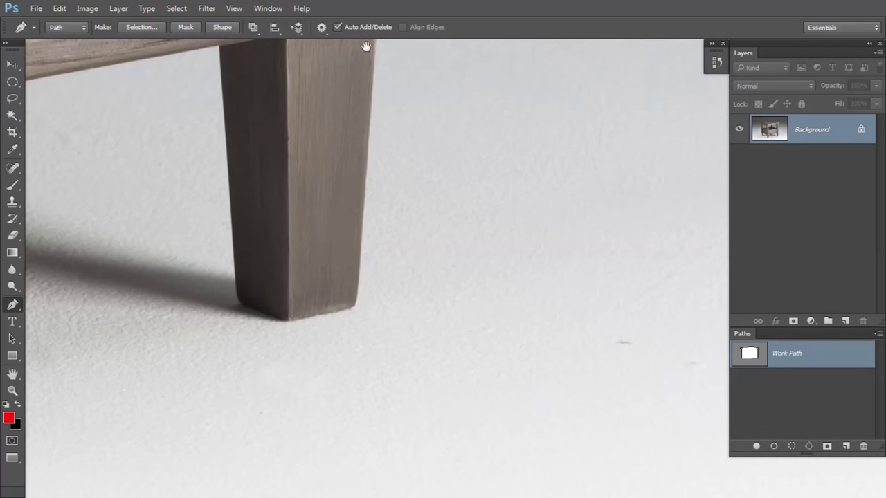
drag(328, 239, 338, 196)
drag(380, 90, 367, 297)
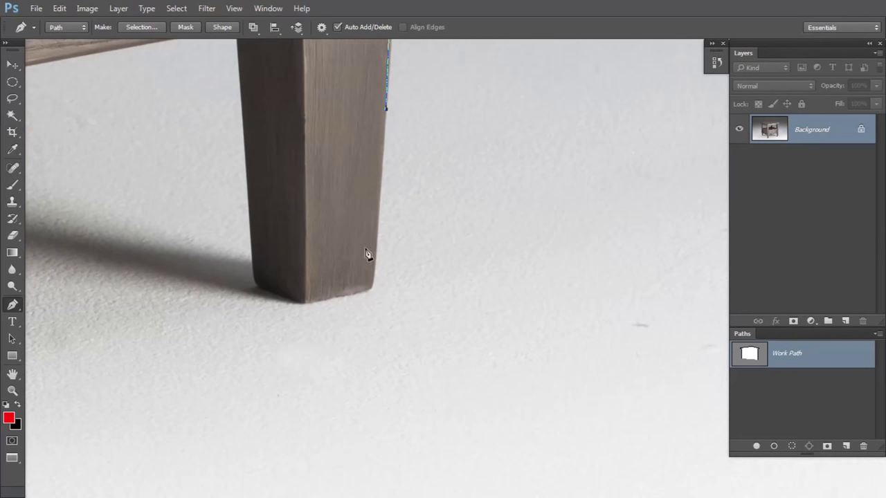
Wrap the path around the leg's bottom edge and up its left side.
click(372, 290)
click(303, 302)
click(258, 288)
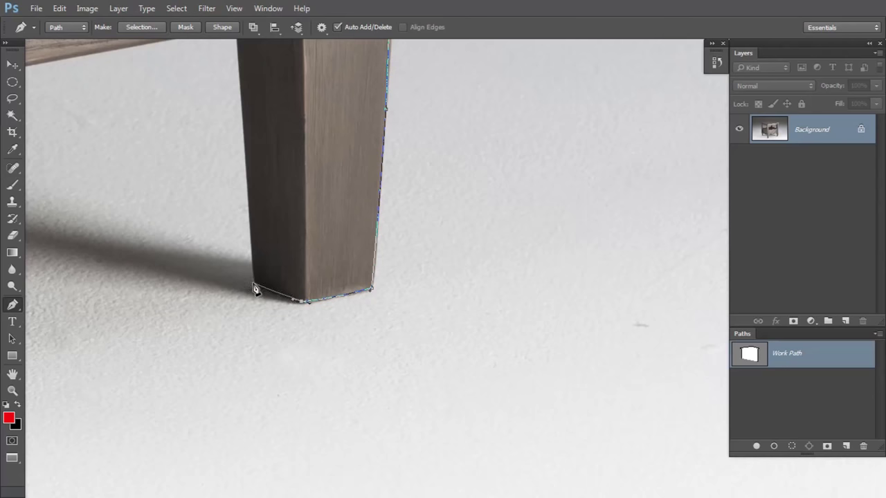
key(space)
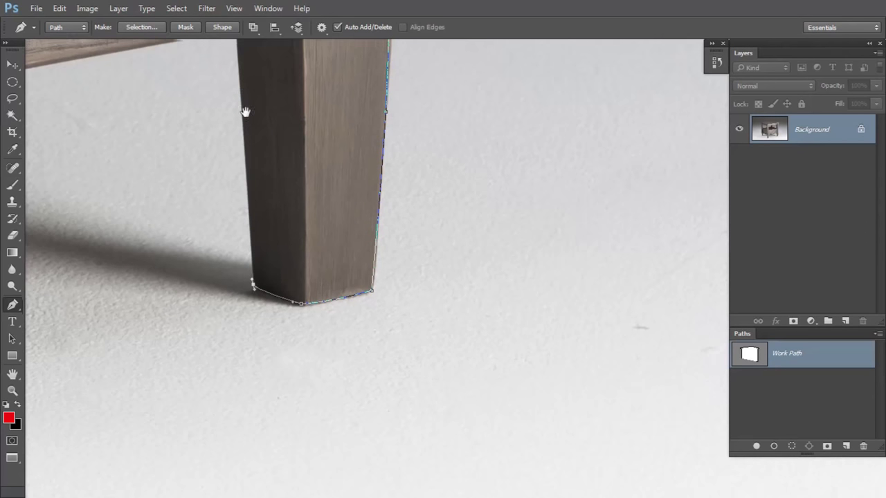
drag(245, 111, 275, 262)
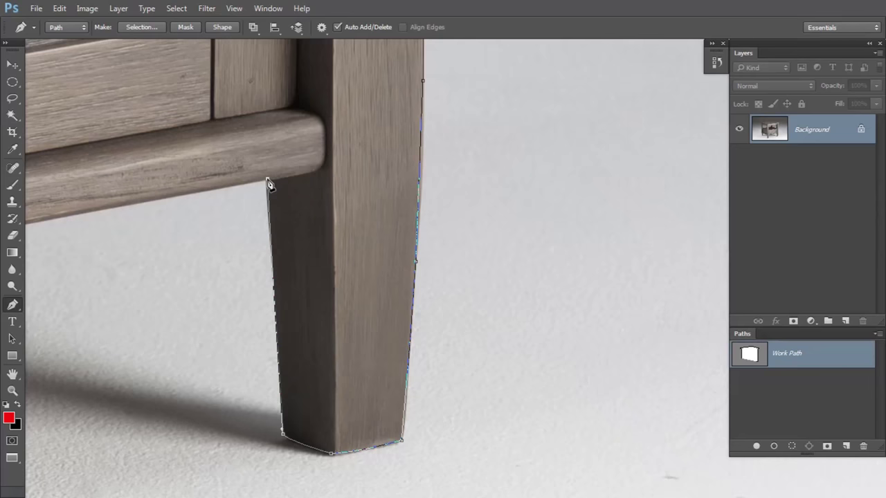
click(267, 179)
Anchor the path along the rail underside toward the next leg.
drag(269, 184, 564, 109)
click(199, 176)
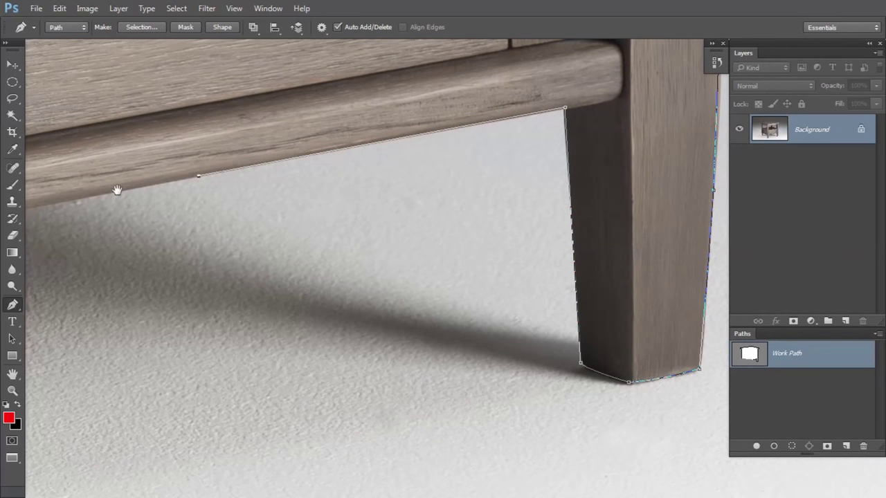
mouse_move(116, 190)
mouse_down()
mouse_move(297, 178)
mouse_move(407, 140)
mouse_up()
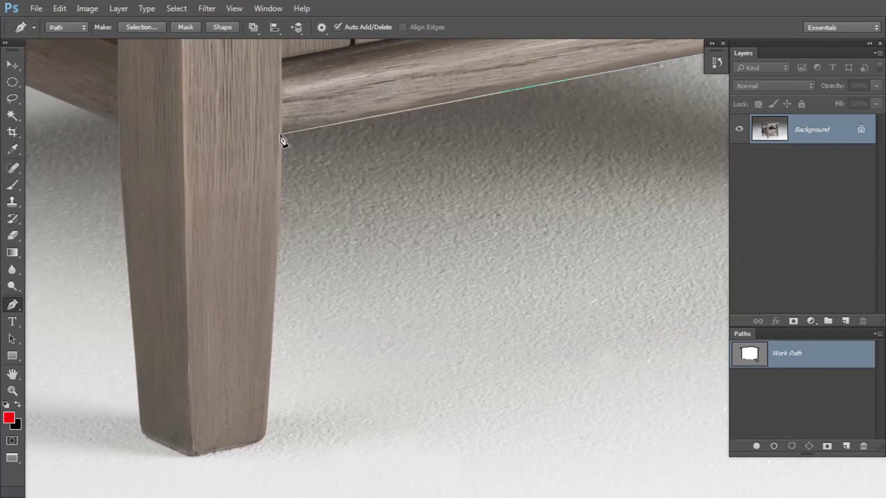
drag(265, 294, 324, 69)
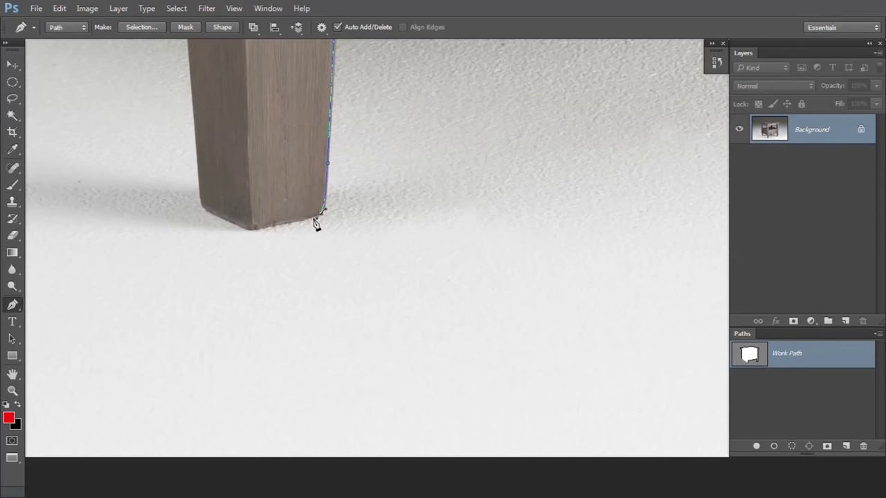
Round the second leg's foot and anchor partway up its left edge.
click(315, 217)
click(201, 207)
drag(197, 83, 227, 316)
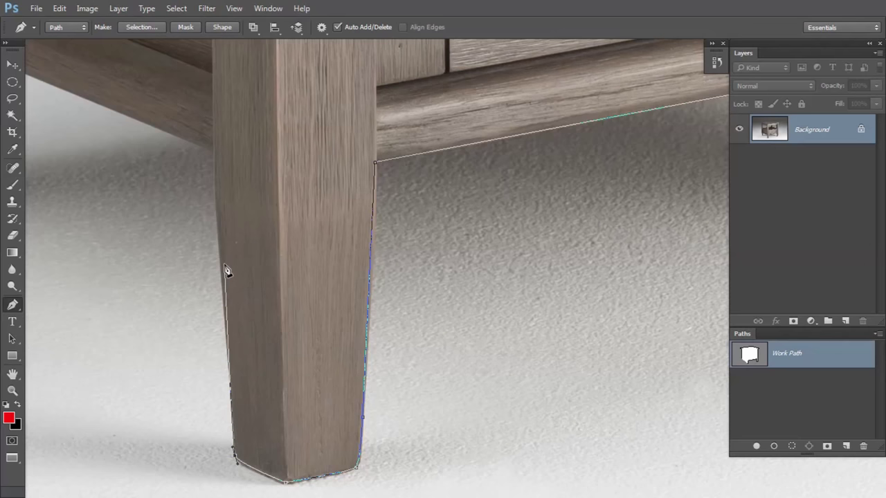
click(223, 266)
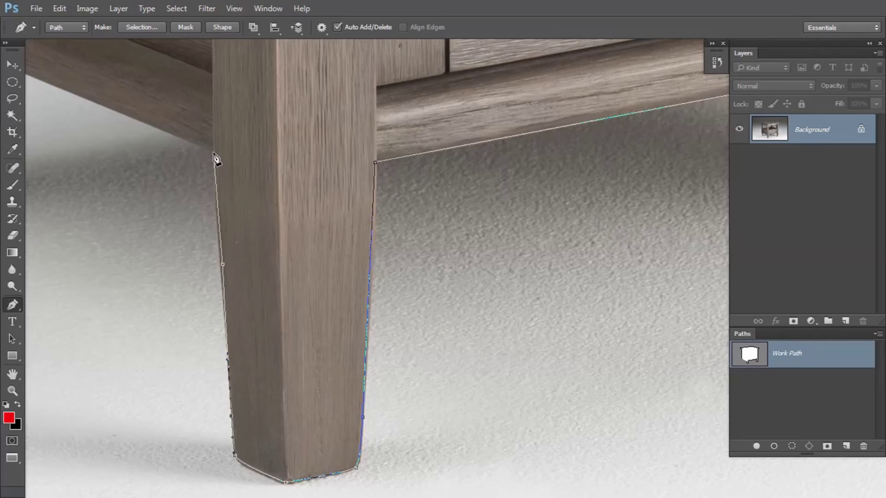
drag(92, 88, 413, 242)
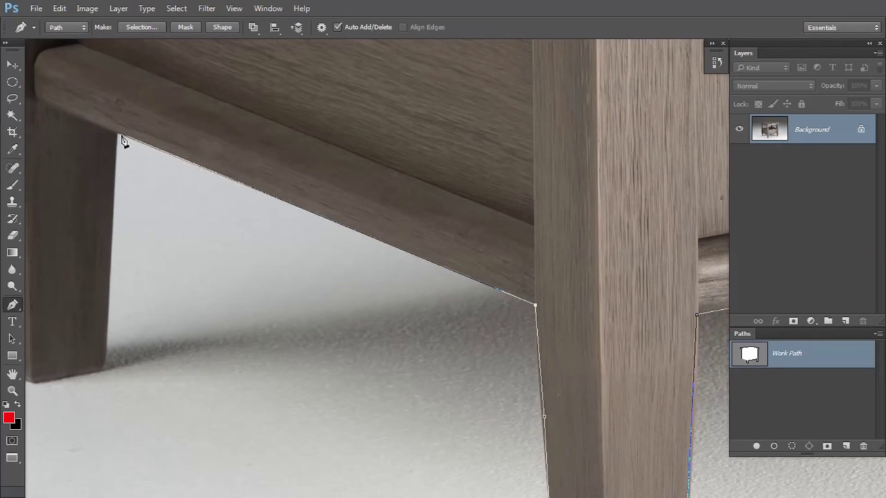
drag(97, 200, 143, 175)
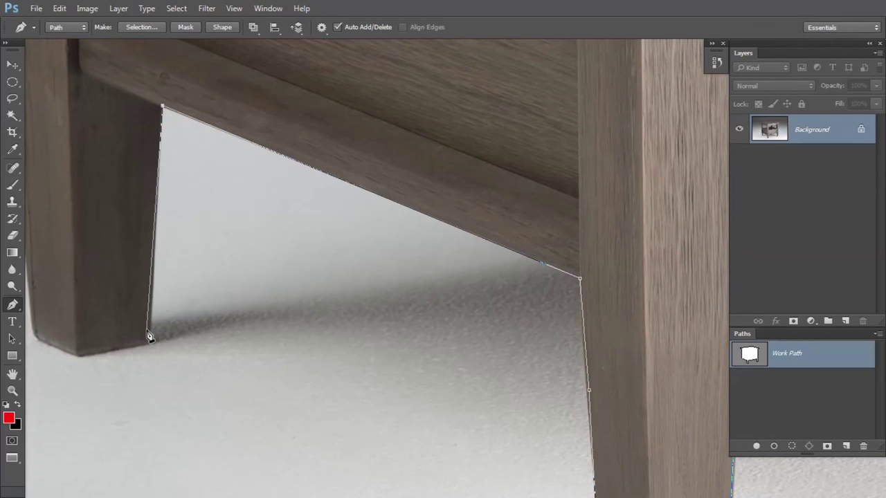
Trace the next leg from its inner bottom corner up to the crossbar's inner corner.
click(149, 341)
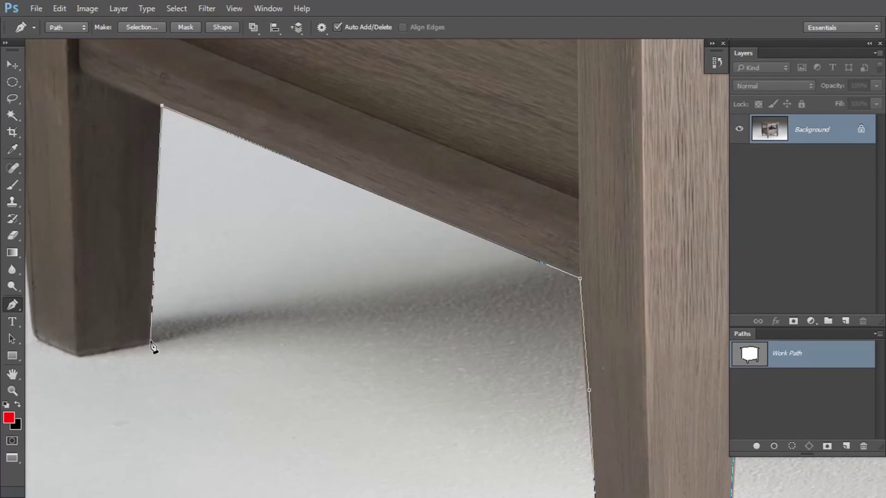
mouse_move(98, 341)
mouse_down()
mouse_move(375, 272)
mouse_move(340, 284)
mouse_up()
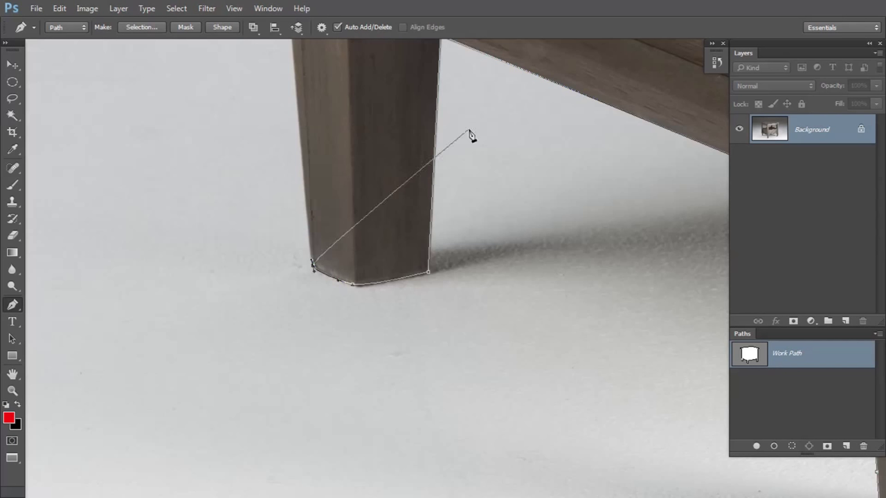
drag(306, 93, 323, 355)
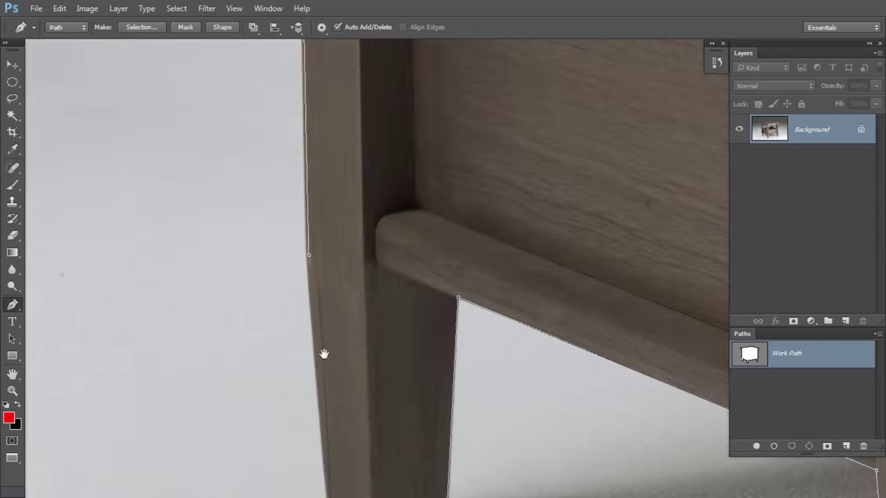
click(309, 257)
mouse_move(340, 323)
mouse_down()
mouse_move(286, 294)
mouse_move(328, 330)
mouse_move(323, 283)
mouse_move(343, 283)
mouse_up()
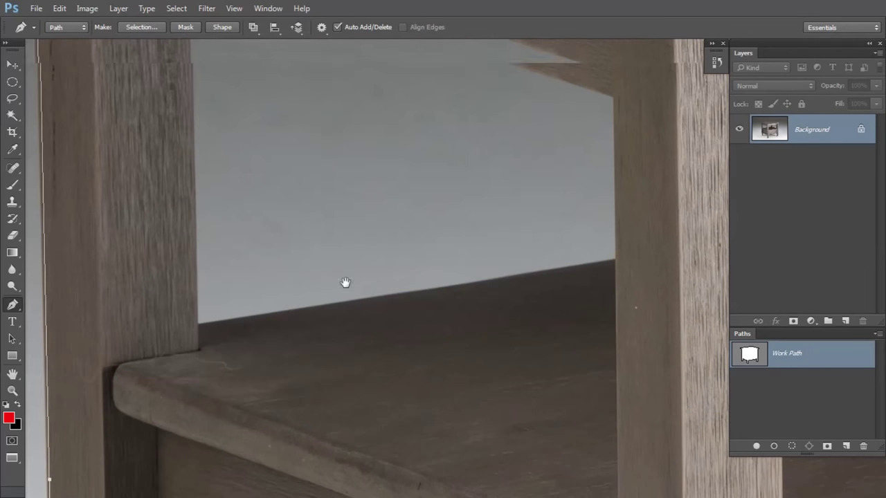
click(198, 330)
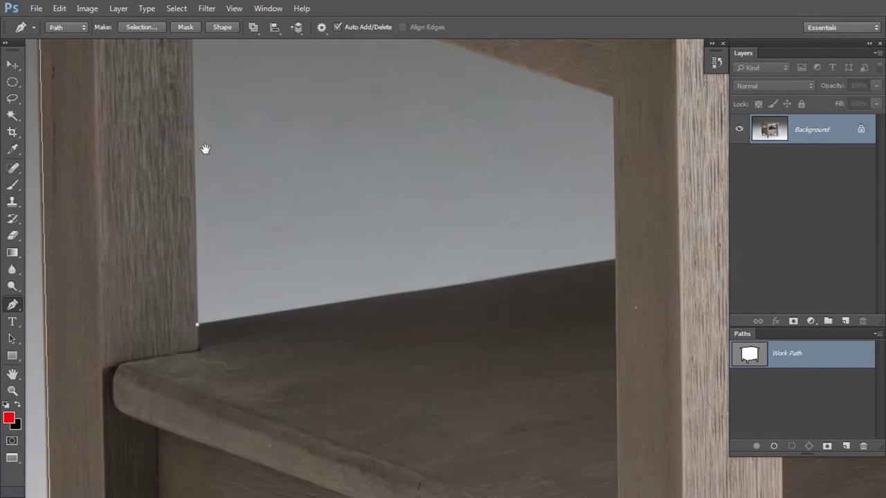
scroll(207, 200, up, 5)
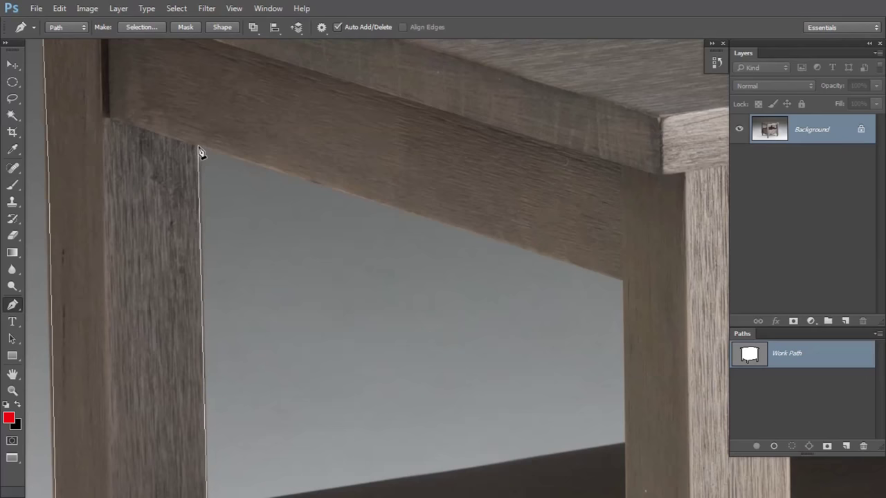
Outline the inner gap under the crossbar and close it at its starting anchor.
click(199, 146)
drag(395, 219, 342, 186)
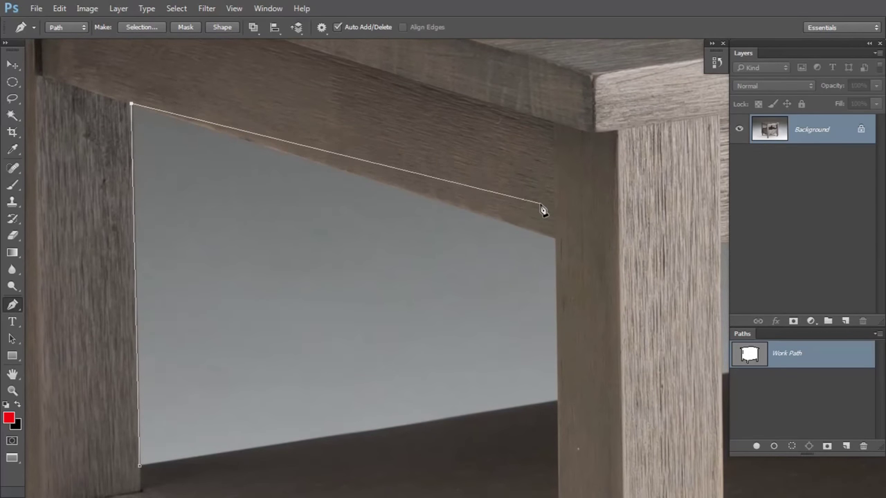
click(553, 238)
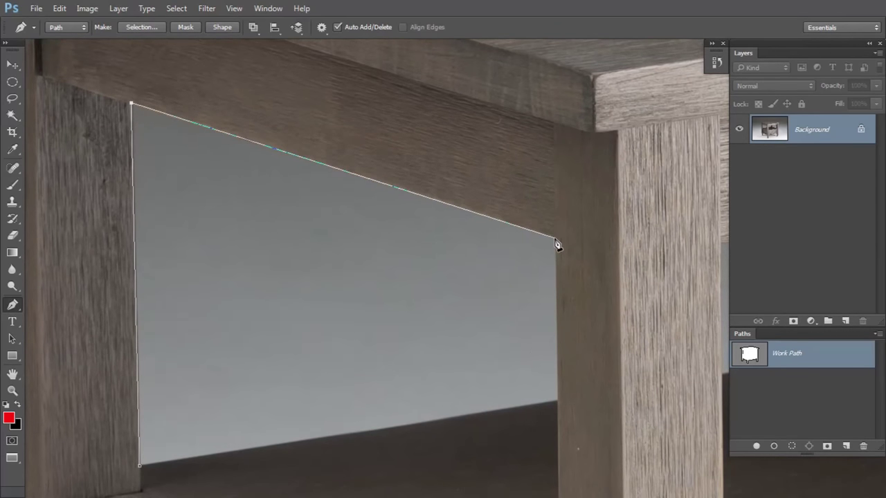
click(559, 401)
scroll(540, 311, down, 5)
scroll(528, 241, left, 3)
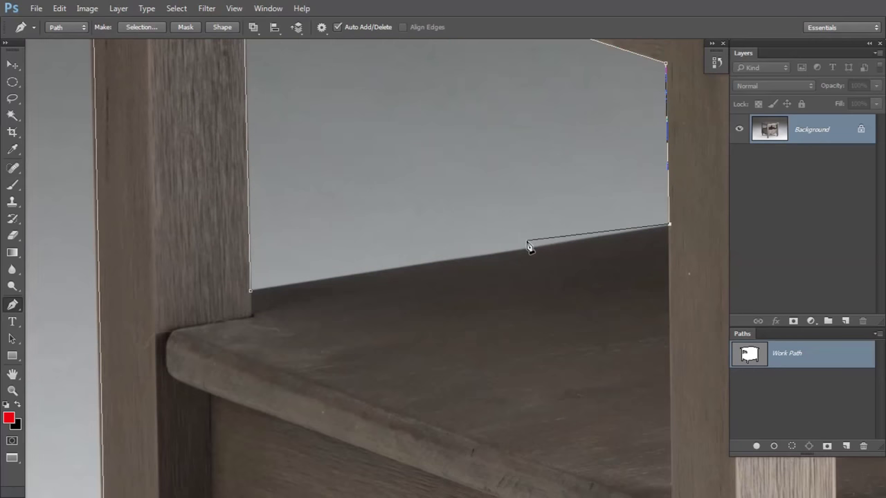
click(251, 290)
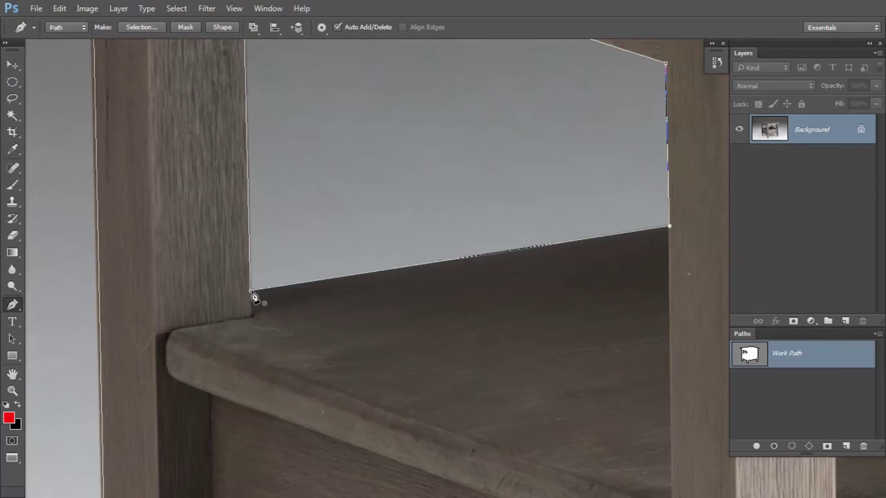
Start a new outline along the tabletop underside, down the rear leg to the shelf corner.
mouse_move(563, 149)
mouse_down()
mouse_move(364, 375)
mouse_move(328, 152)
mouse_up()
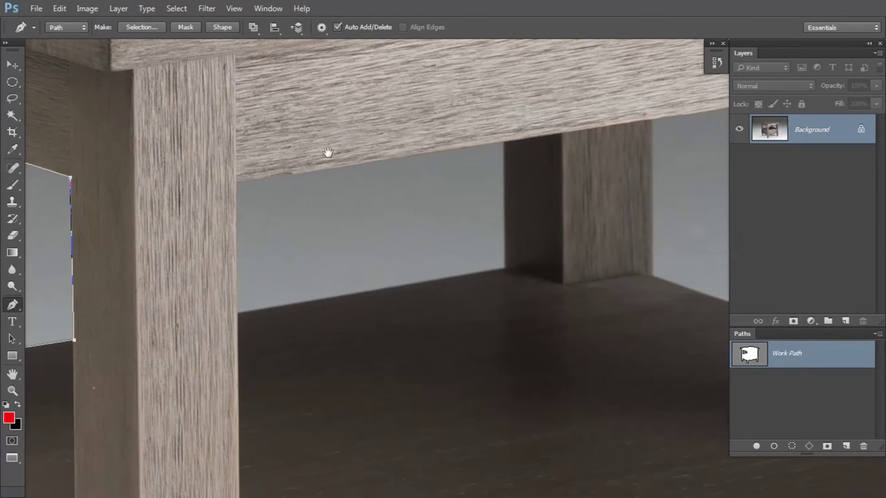
click(236, 183)
click(504, 143)
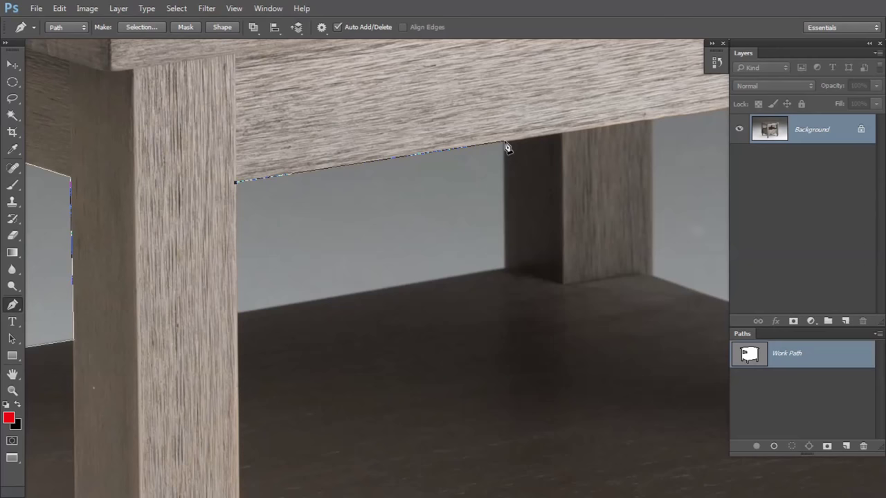
click(505, 268)
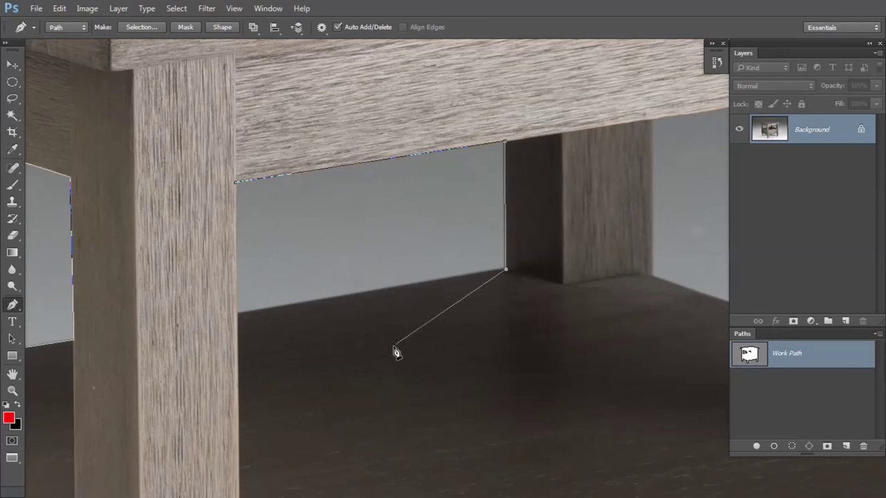
click(239, 313)
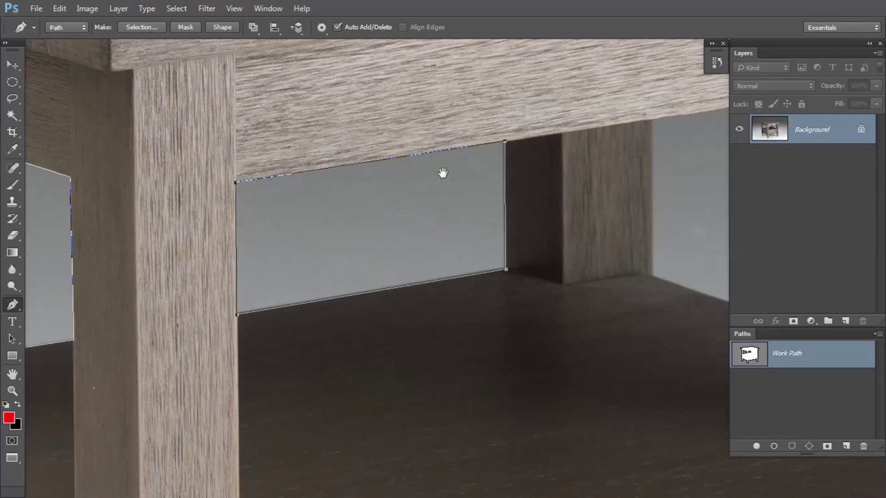
Trace the next leg edge and shelf corner, then close the path at its starting anchor.
drag(442, 173, 105, 199)
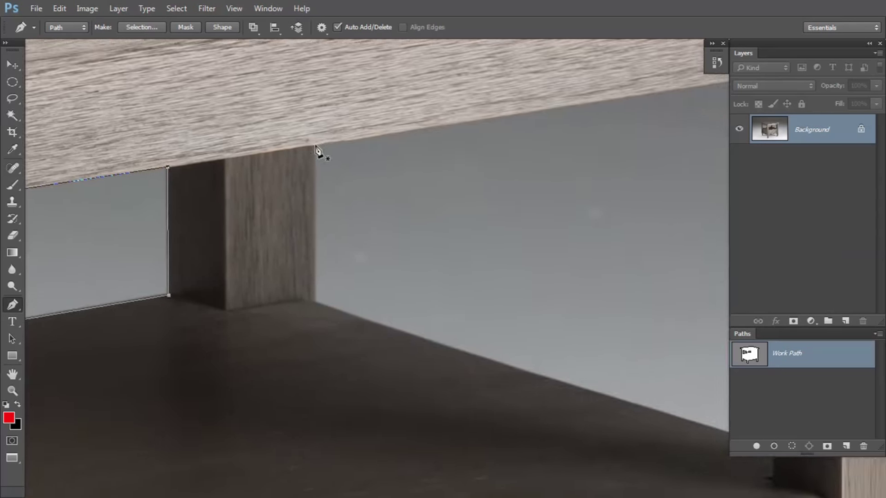
drag(314, 148, 99, 122)
drag(567, 125, 290, 91)
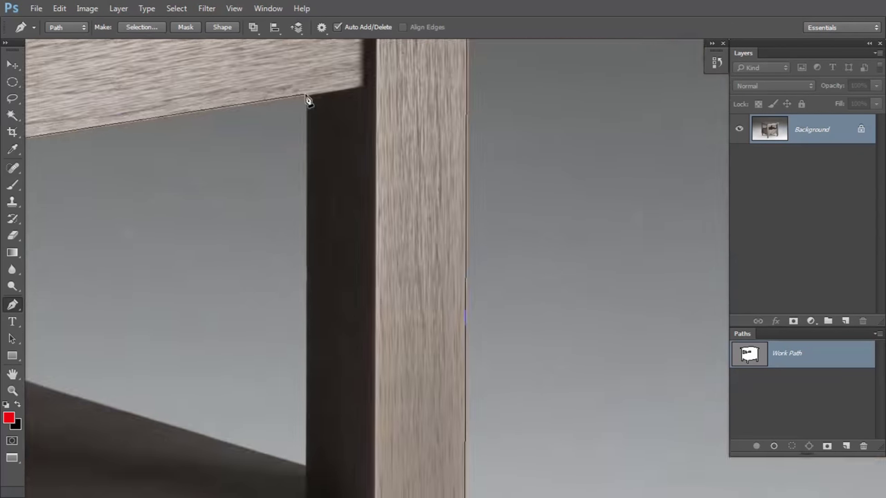
click(309, 100)
drag(304, 200, 349, 33)
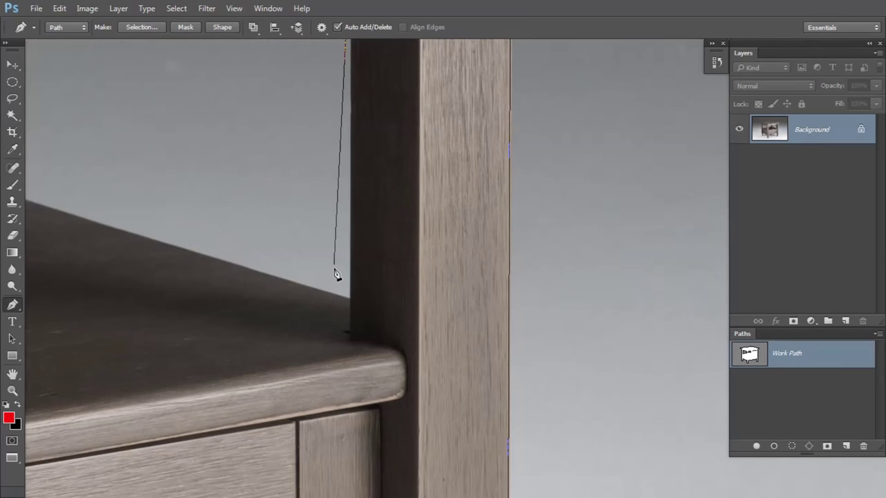
click(352, 306)
drag(206, 235, 443, 303)
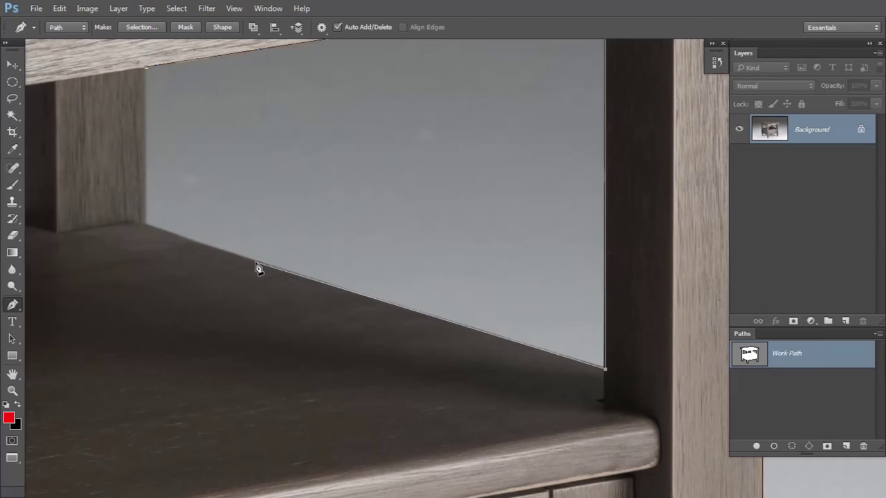
click(144, 225)
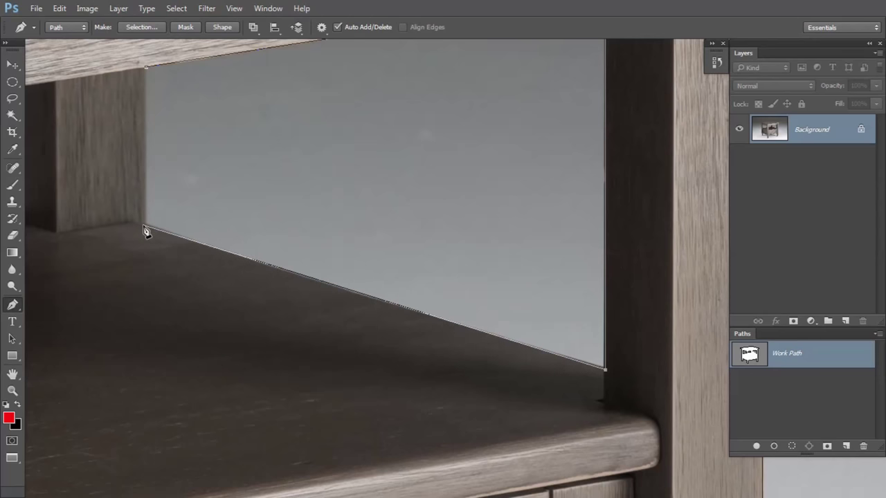
drag(138, 124, 152, 162)
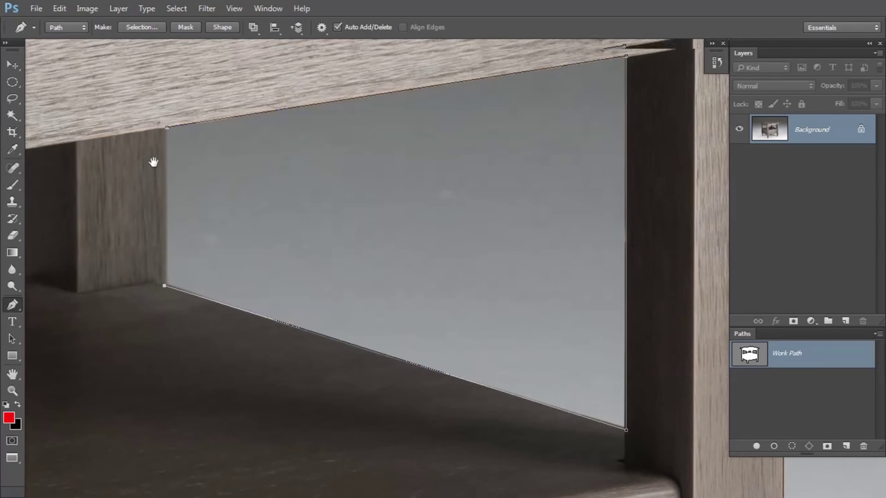
click(167, 128)
Select all anchors of the table path and convert it into an anti-aliased selection with 0.5-pixel feather.
key(ctrl+minus)
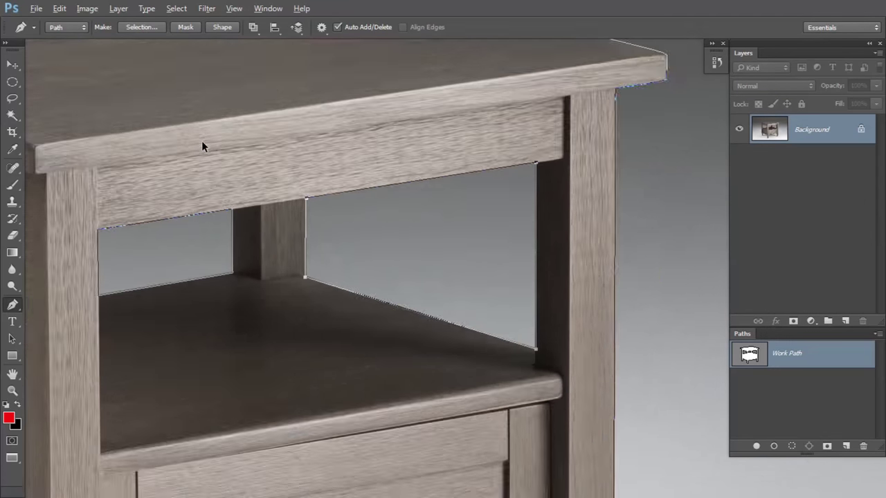
key(ctrl+minus)
key(ctrl+minus)
key(ctrl+minus)
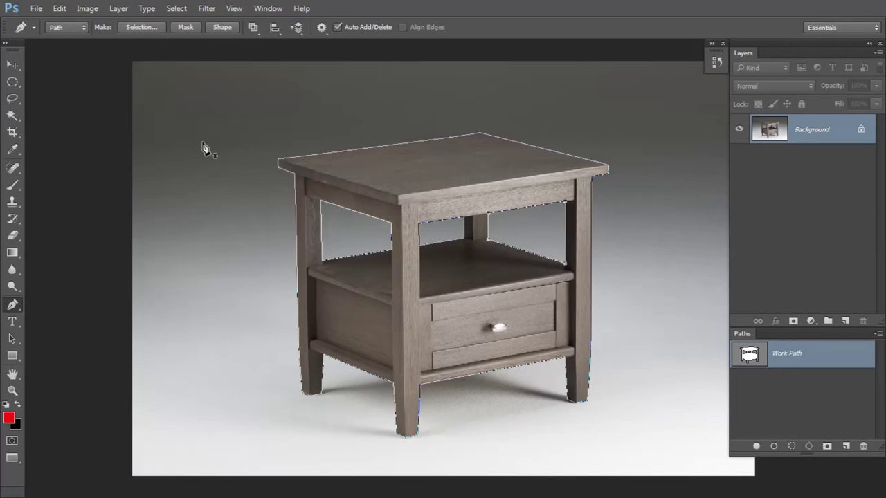
drag(229, 91, 646, 460)
right_click(416, 185)
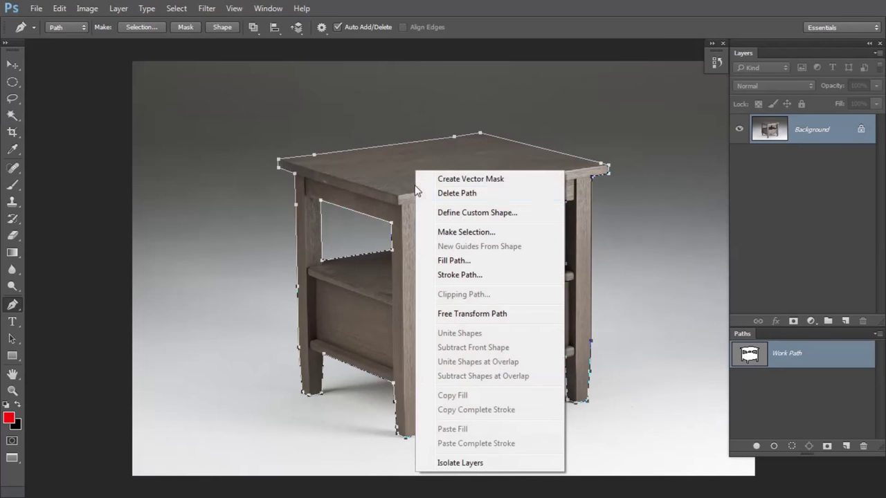
click(455, 234)
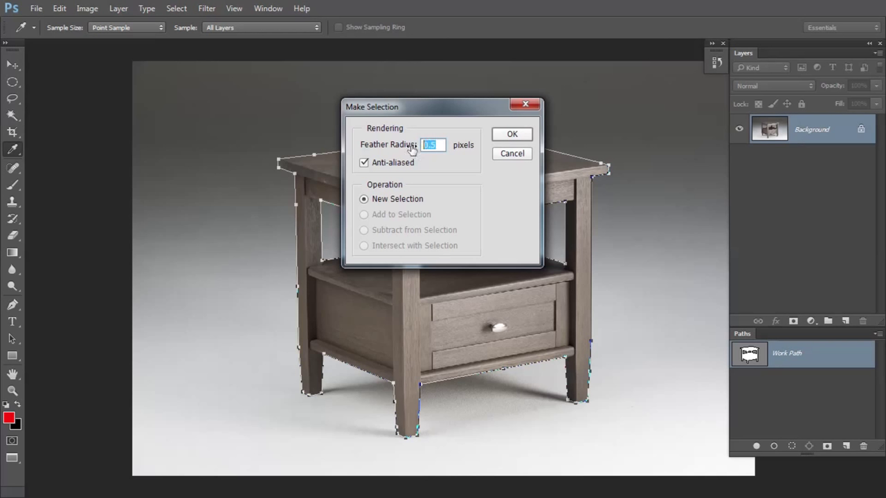
click(513, 134)
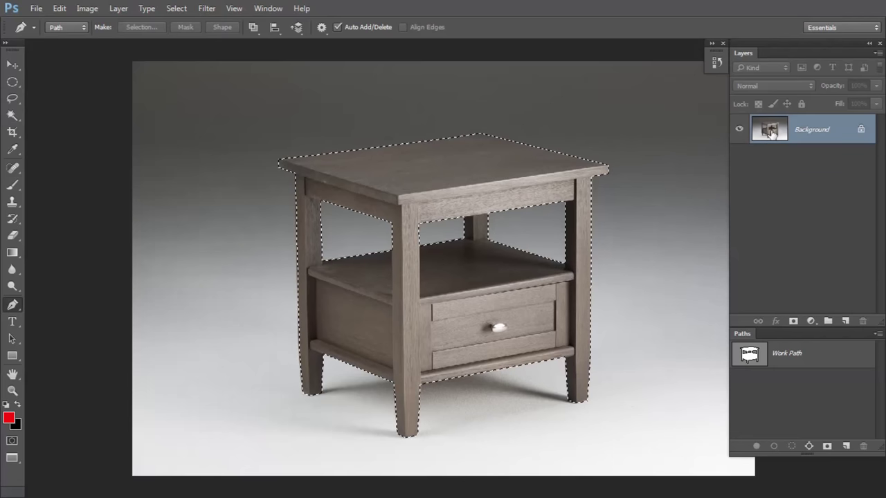
Add a layer mask from the selection so the table sits on transparency.
click(793, 321)
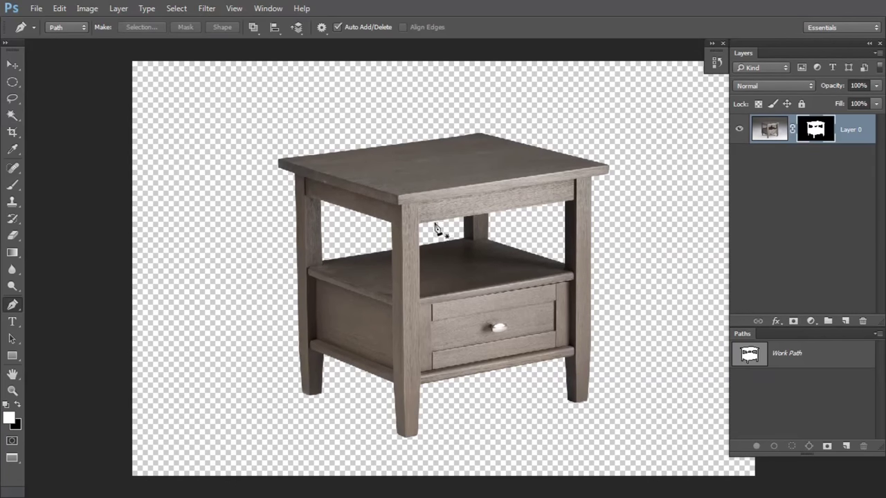
drag(483, 235, 374, 192)
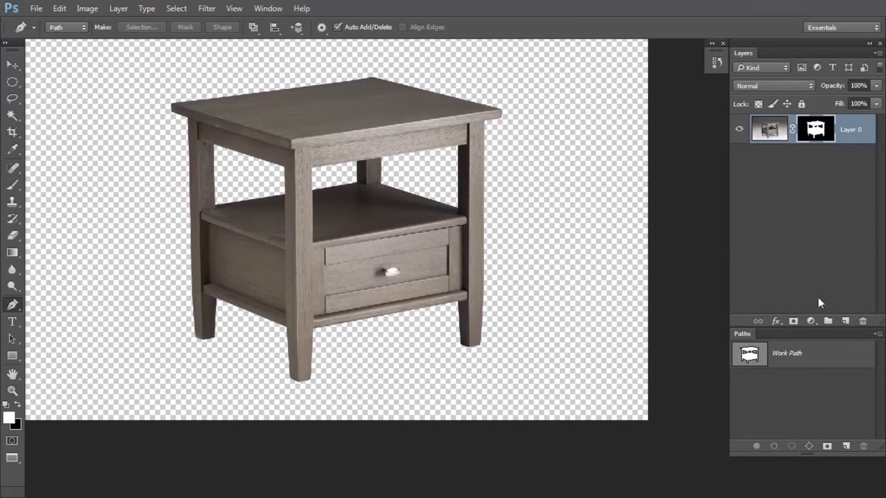
Add a Solid Color fill layer, initially set to black.
click(810, 321)
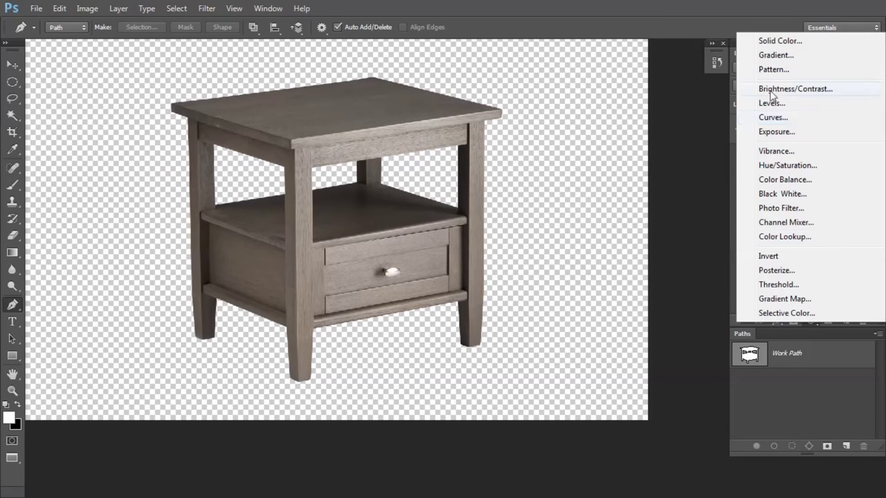
click(769, 42)
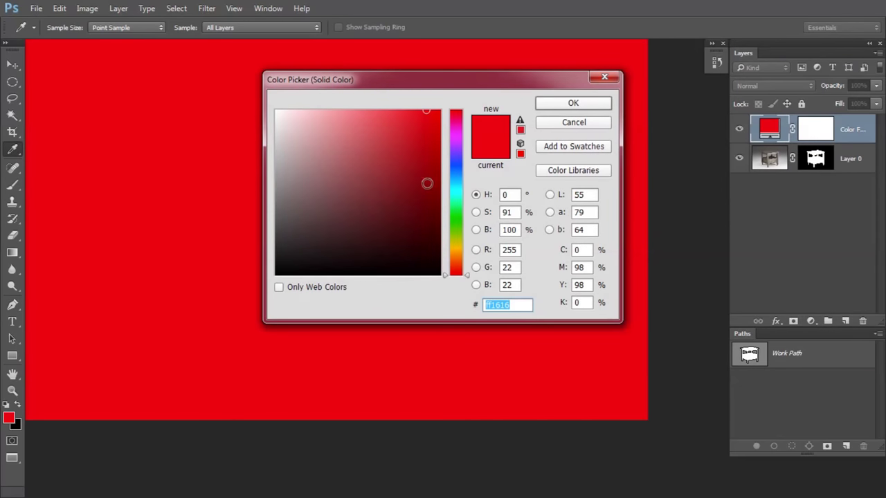
drag(427, 183, 275, 275)
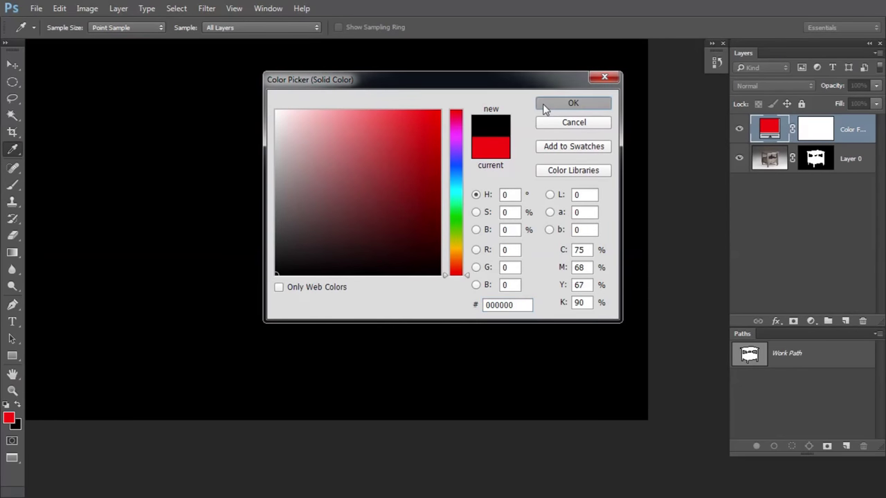
click(544, 109)
key(p)
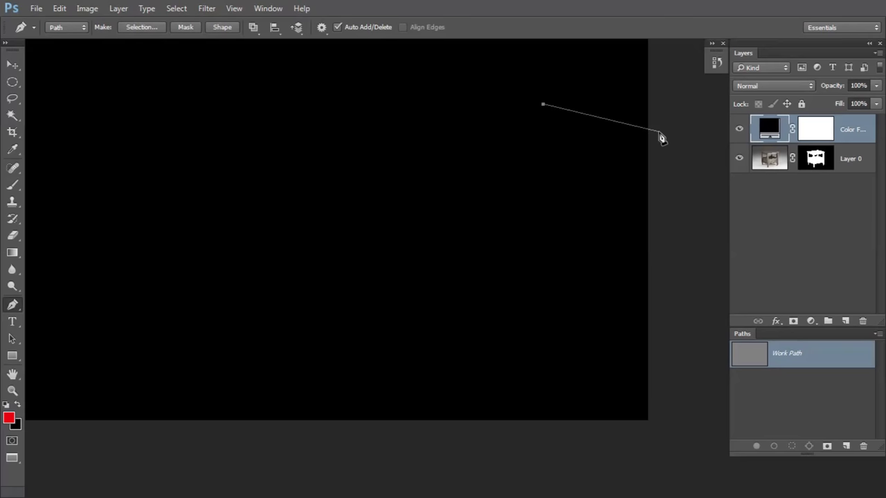
key(Escape)
Move the Color Fill layer beneath Layer 0 and change its colour to white (ffffff).
drag(769, 131, 770, 181)
mouse_move(366, 212)
mouse_down()
mouse_move(404, 223)
mouse_move(384, 207)
mouse_up()
double_click(769, 159)
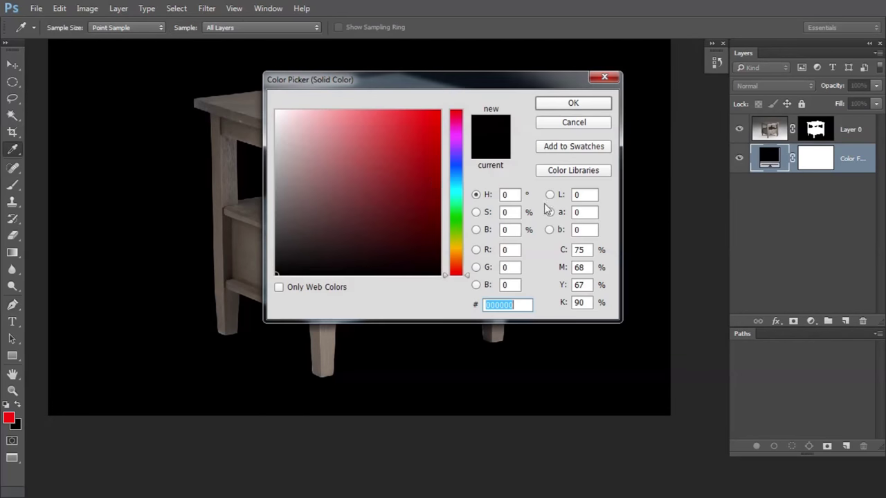
drag(331, 151, 275, 111)
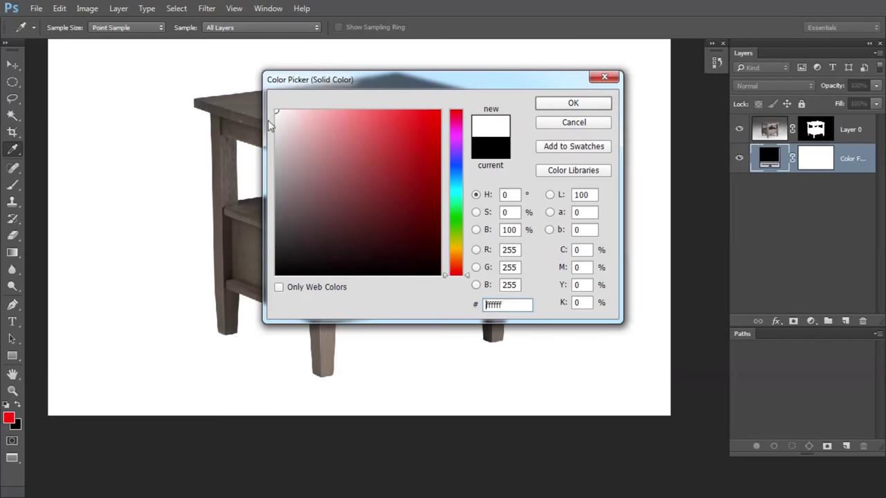
click(573, 103)
key(p)
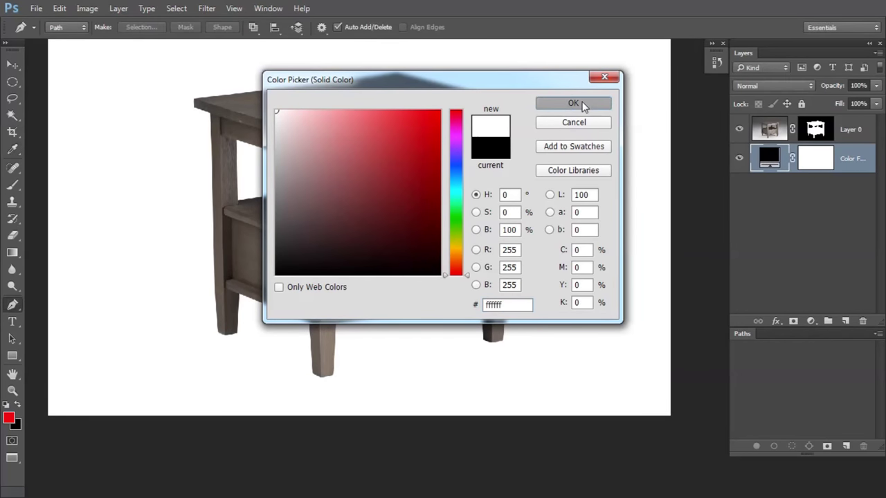
drag(454, 197, 481, 223)
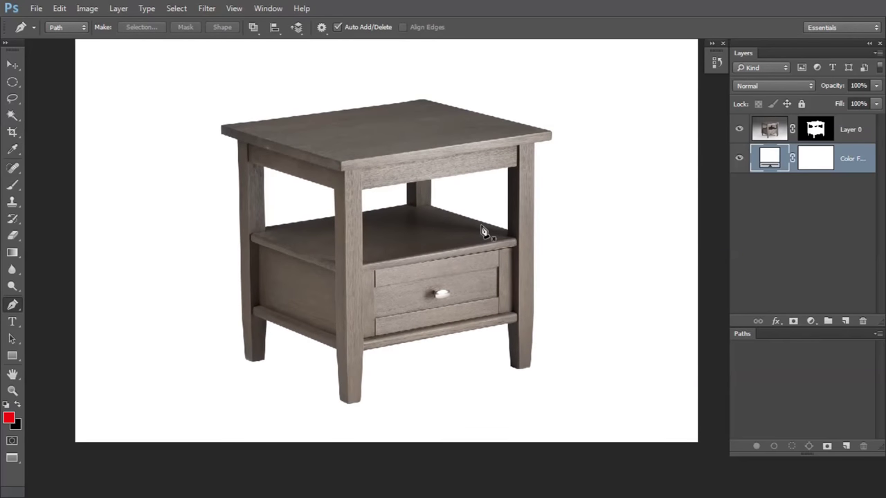